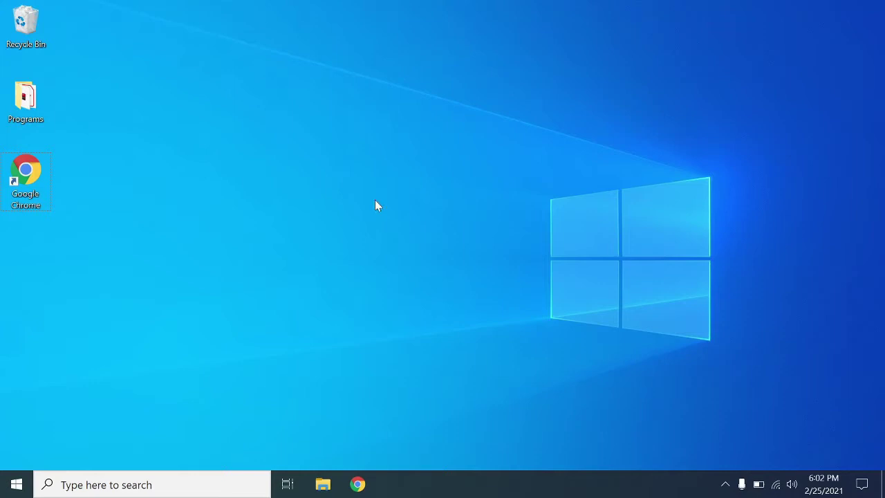
# Launch Google Chrome from its desktop shortcut
pyautogui.doubleClick(36, 198)
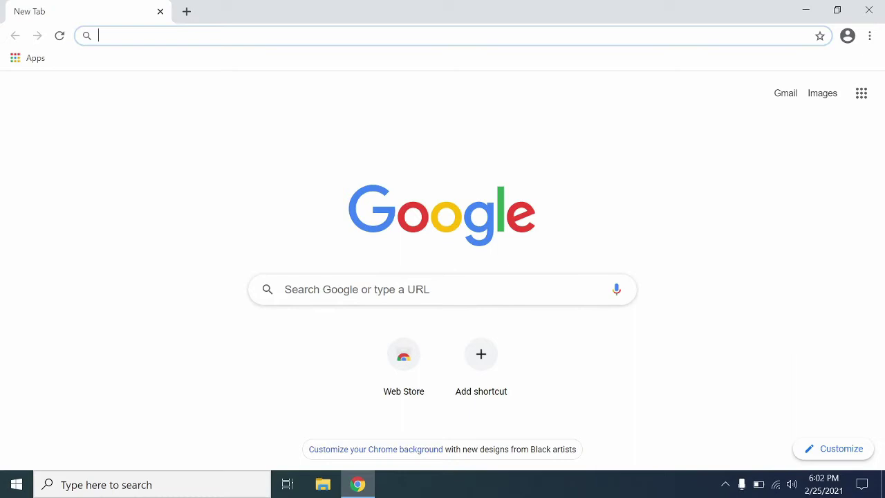
# Search Google for 'windows 10 media creation tool', fixing a typo and accepting the autocomplete
pyautogui.write('wind')
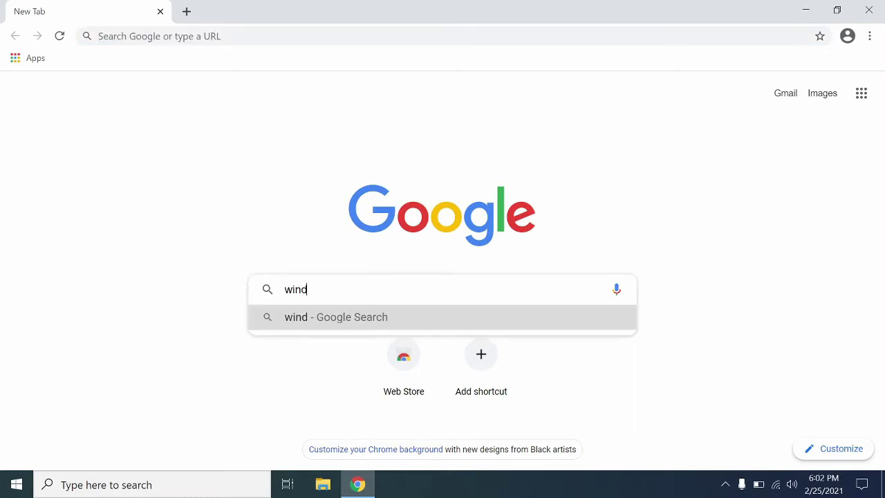
pyautogui.write('ows 10 ')
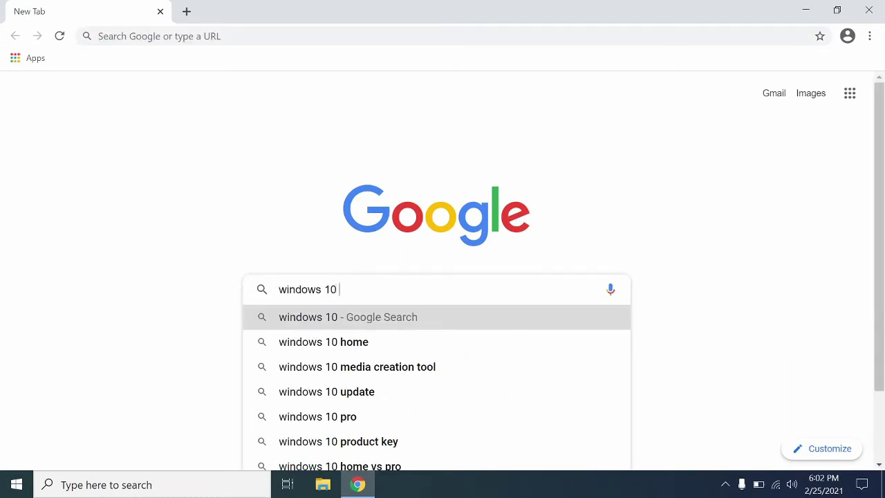
pyautogui.write('mea')
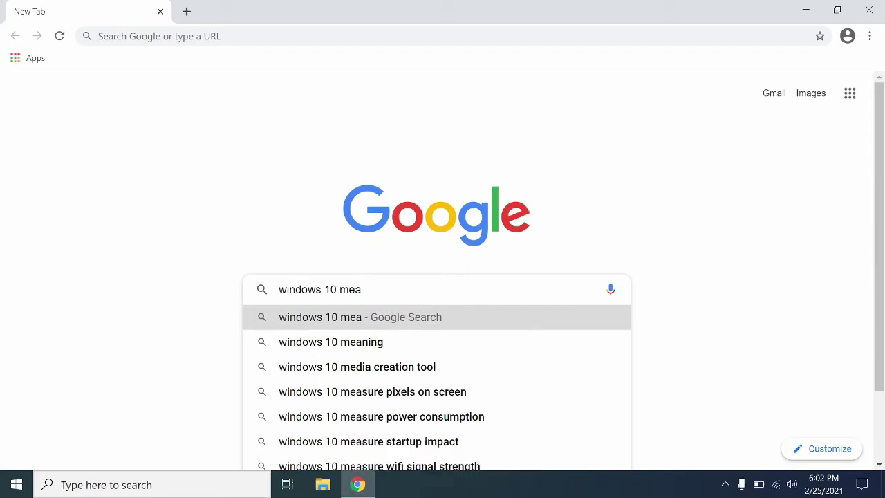
pyautogui.press('BackSpace')
pyautogui.write('d')
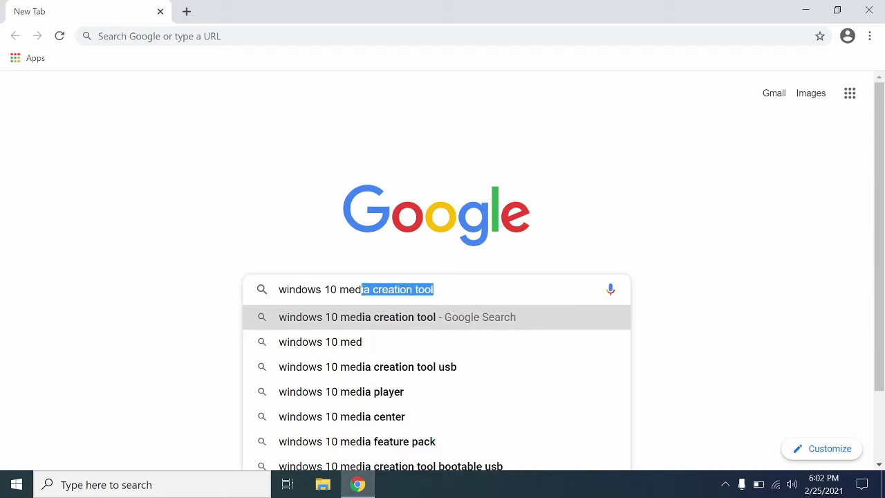
pyautogui.press('Right')
pyautogui.press('Return')
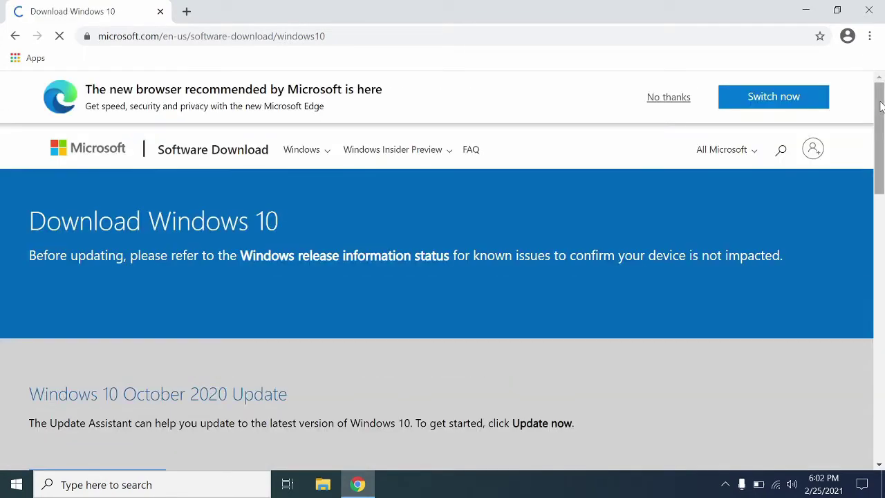
# Scroll to Create Windows 10 installation media and download the tool
pyautogui.moveTo(881, 89); pyautogui.dragTo(881, 231)
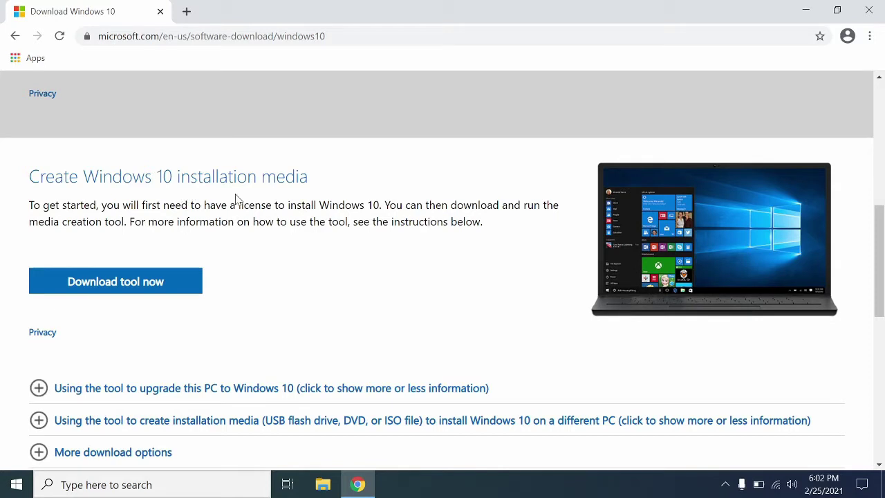
pyautogui.click(137, 287)
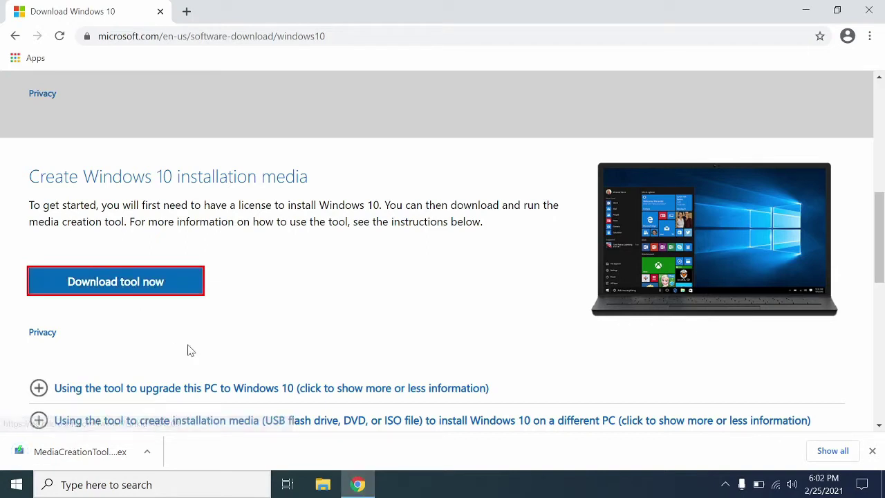
# Run the downloaded MediaCreationTool from the download bar, then close Chrome
pyautogui.click(107, 460)
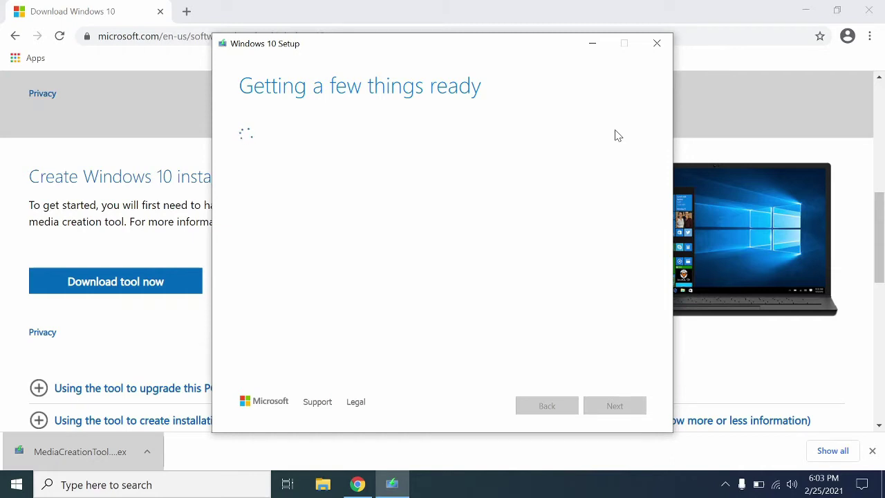
pyautogui.click(869, 9)
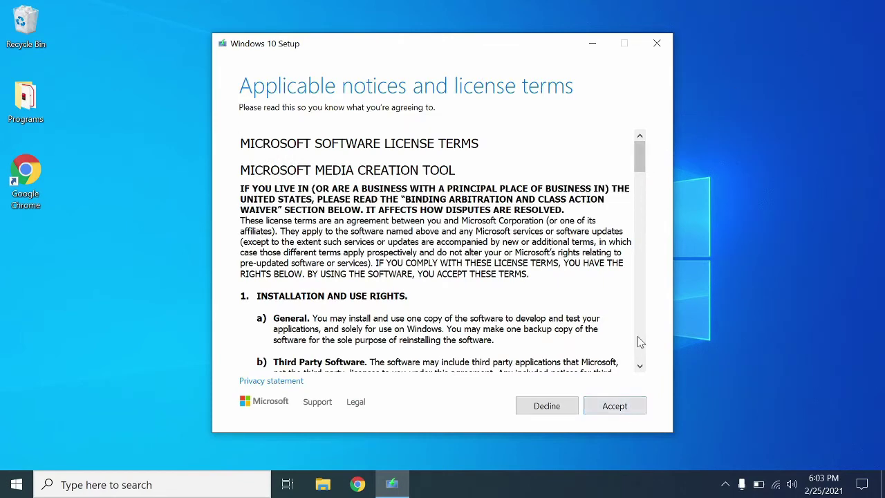
# Accept the Windows 10 applicable notices and license terms
pyautogui.click(635, 411)
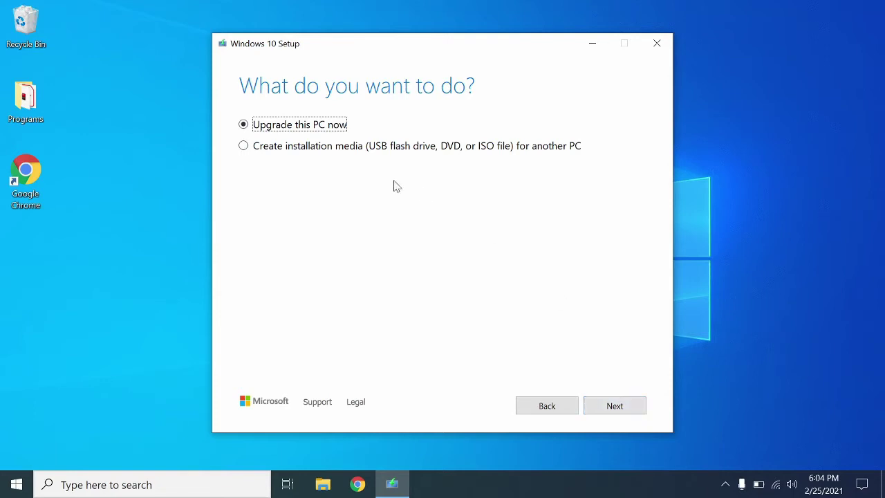
# Choose 'Create installation media for another PC' and move on to language and edition
pyautogui.click(243, 147)
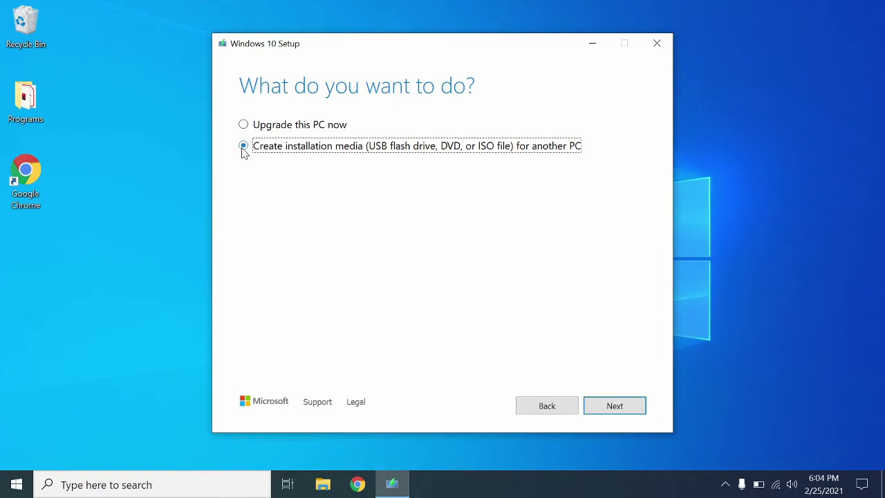
pyautogui.click(615, 406)
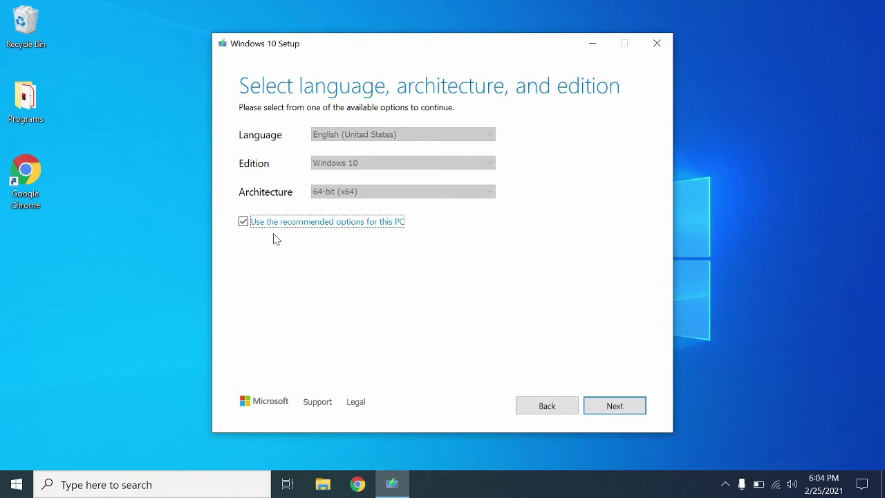
# Keep English, Windows 10, 64-bit defaults and choose ISO file as the media type
pyautogui.click(630, 409)
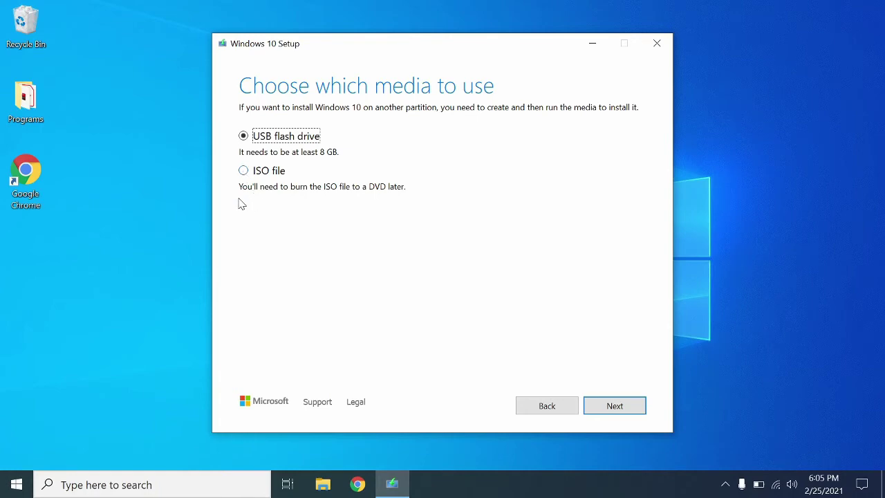
pyautogui.click(244, 172)
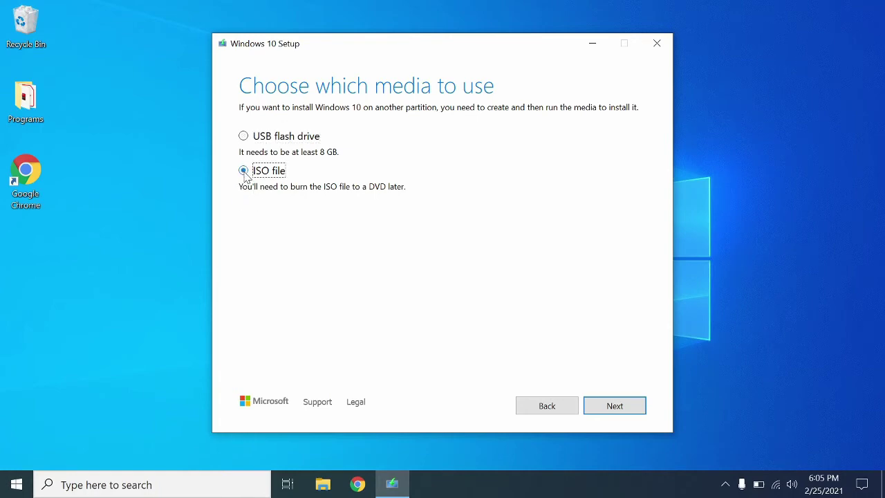
pyautogui.click(630, 411)
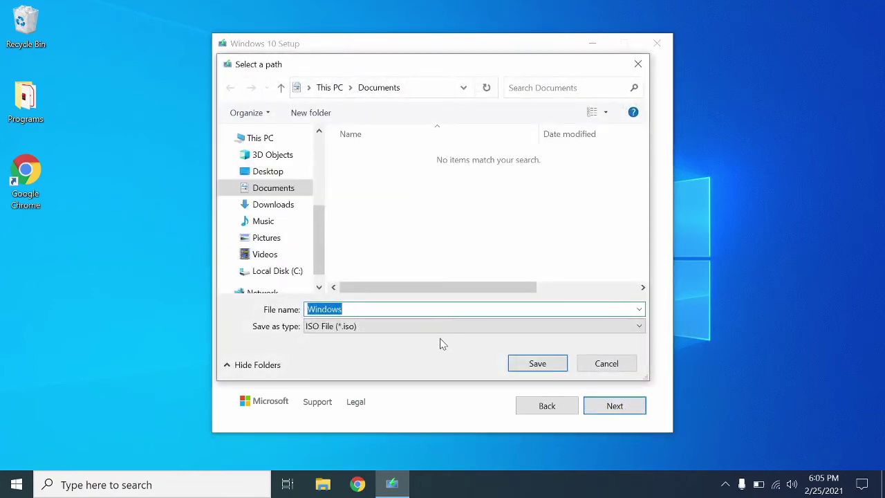
# Set the save folder to Desktop and append '10' so the file is named Windows10
pyautogui.click(270, 172)
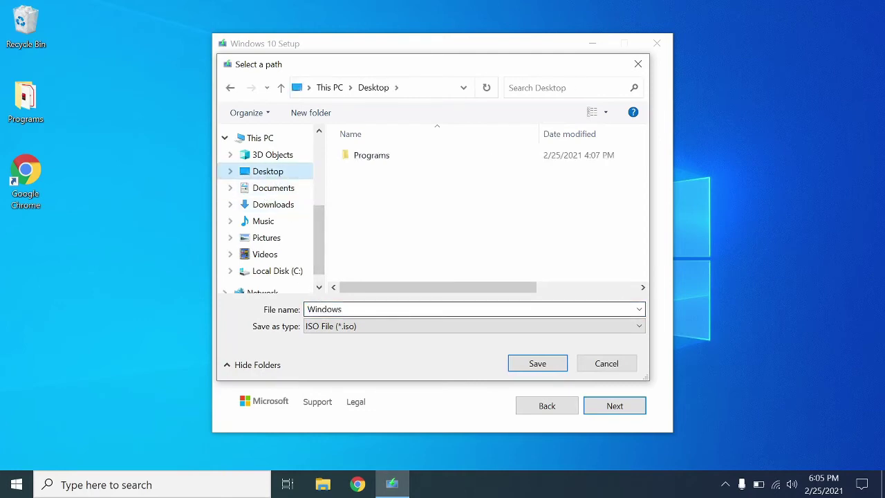
pyautogui.press('Tab')
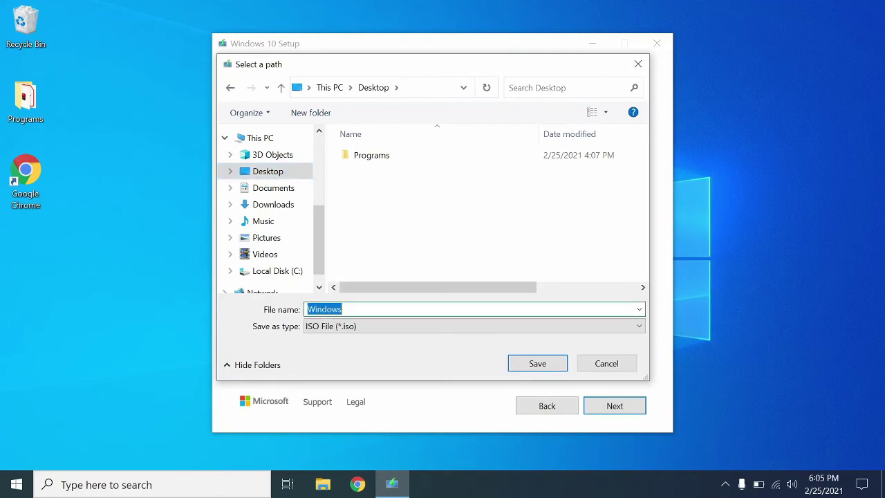
pyautogui.press('End')
pyautogui.write('10')
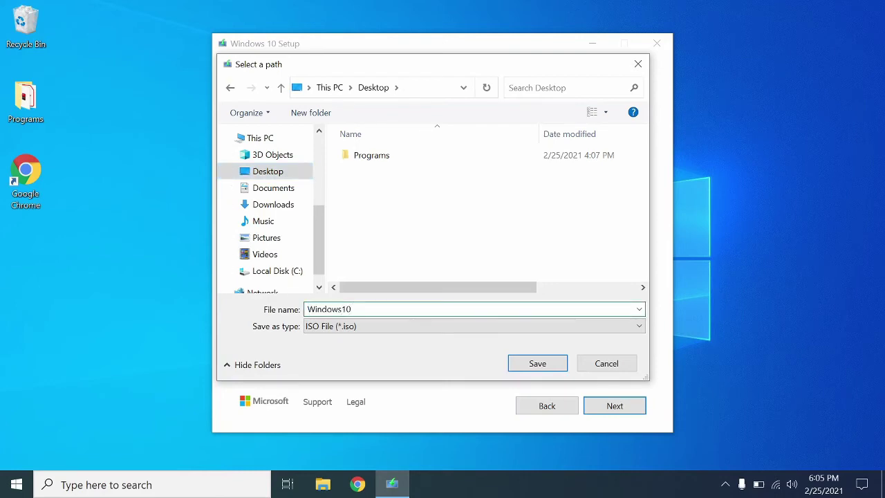
# Save the ISO as Windows10 and wait for the download and ISO creation to finish
pyautogui.click(540, 369)
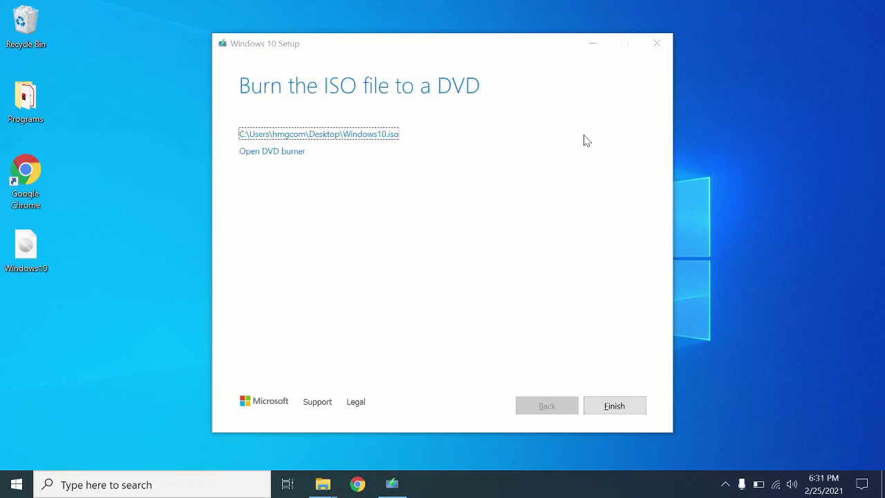
# Select the new Windows10.iso on the desktop, then finish and close the setup tool
pyautogui.click(28, 259)
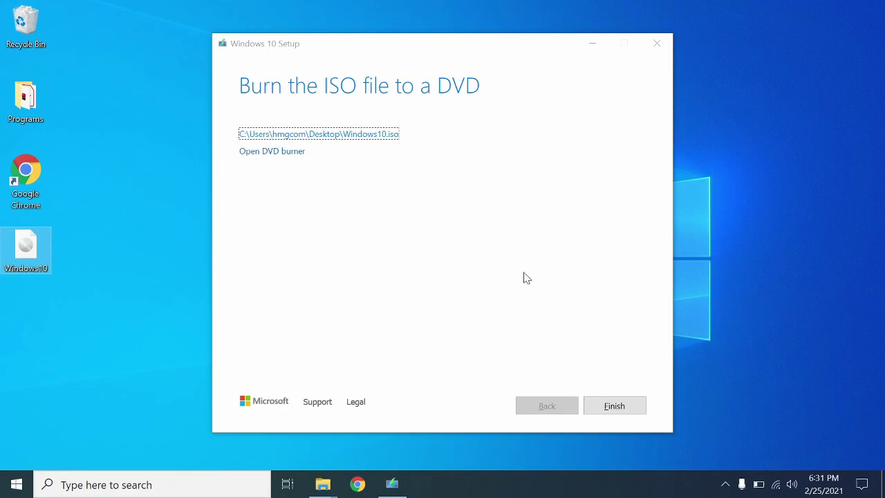
pyautogui.click(637, 411)
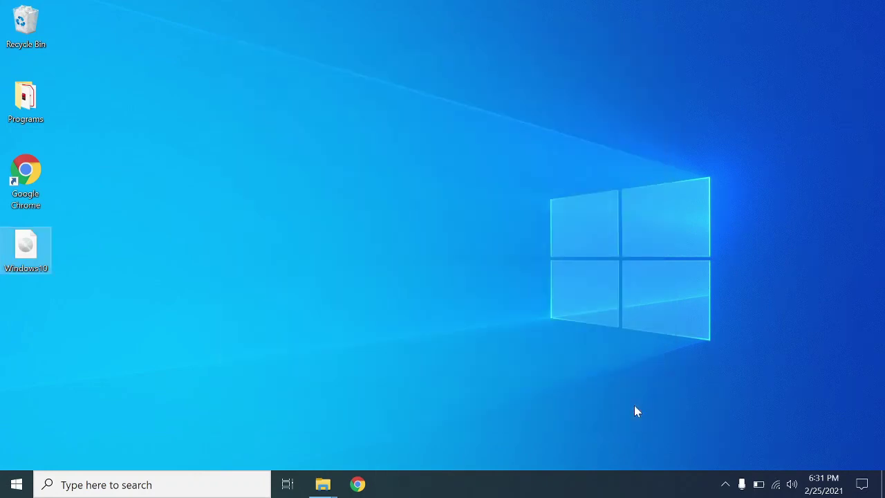
pyautogui.click(440, 333)
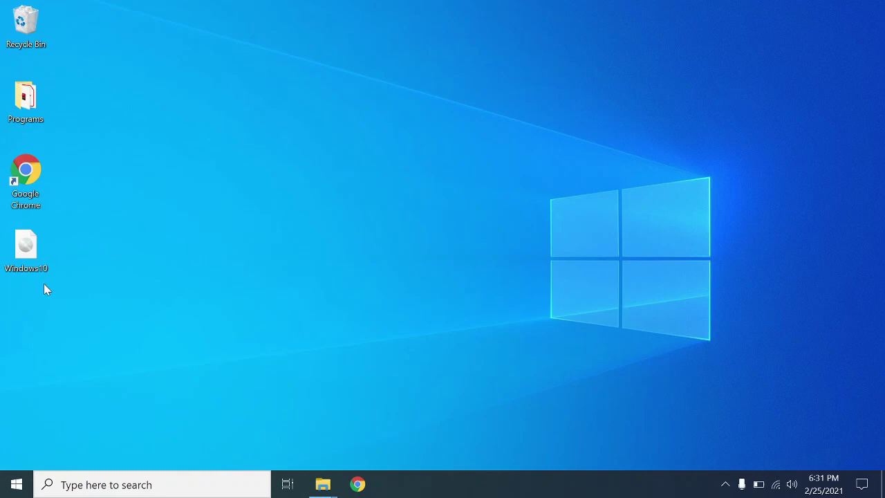
pyautogui.rightClick(25, 253)
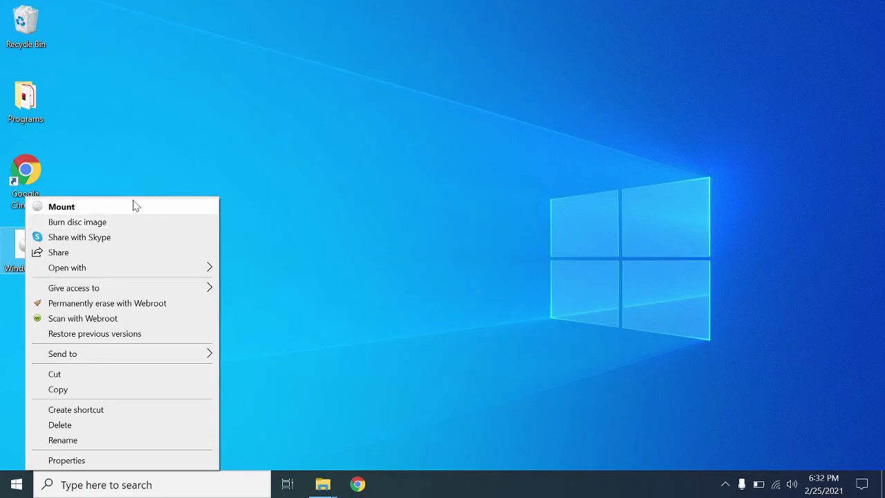
pyautogui.click(144, 175)
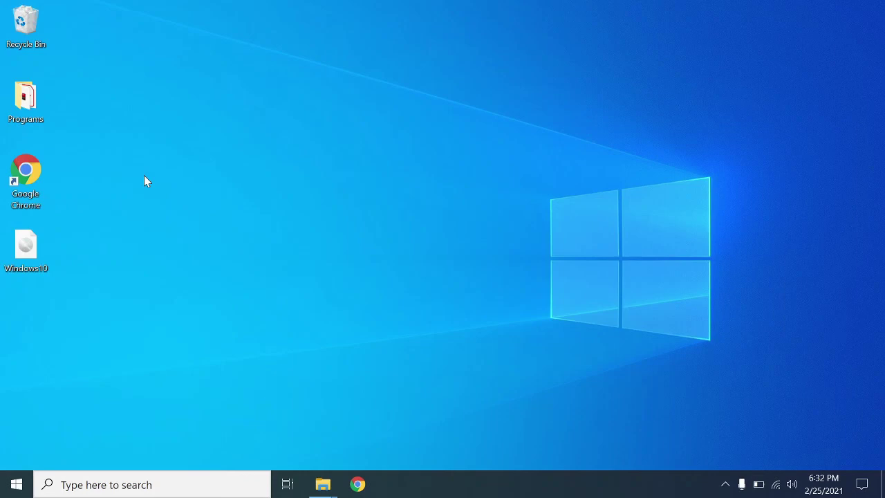